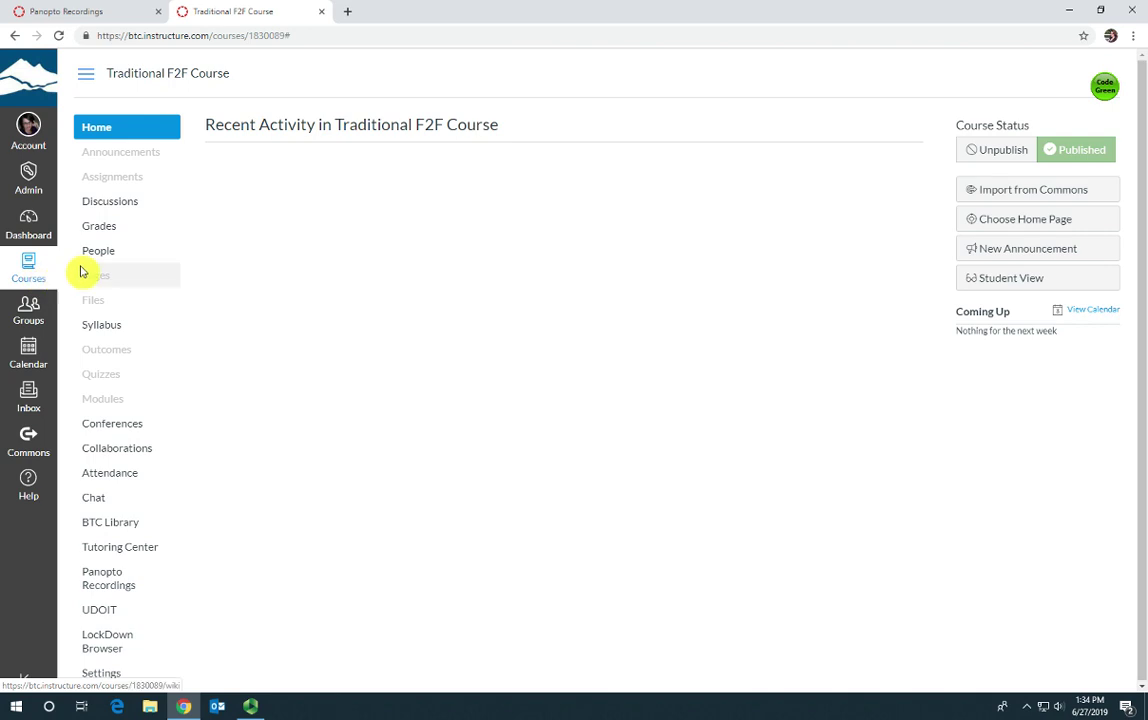
Step: Go to the Traditional F2F Course's empty Assignments page from the course navigation
{"action": "left_click", "coordinate": [110, 187]}
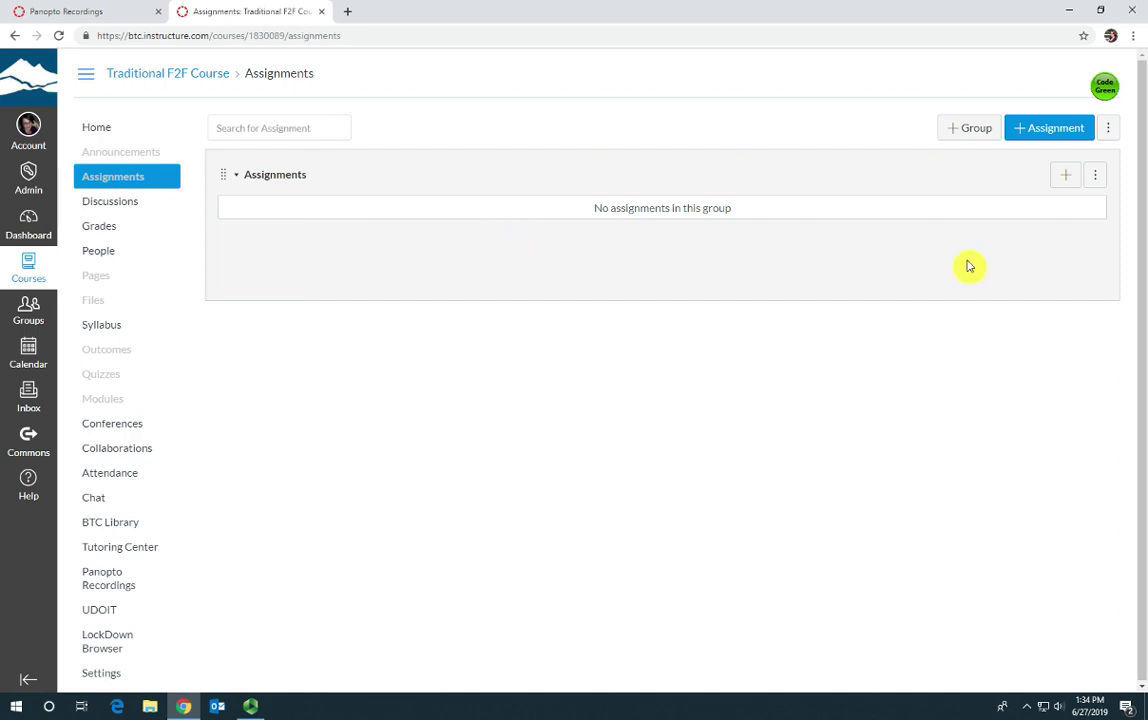
Step: Create and publish the 'Vocab' assignment, due Jun 28, worth 20 points
{"action": "left_click", "coordinate": [1066, 178]}
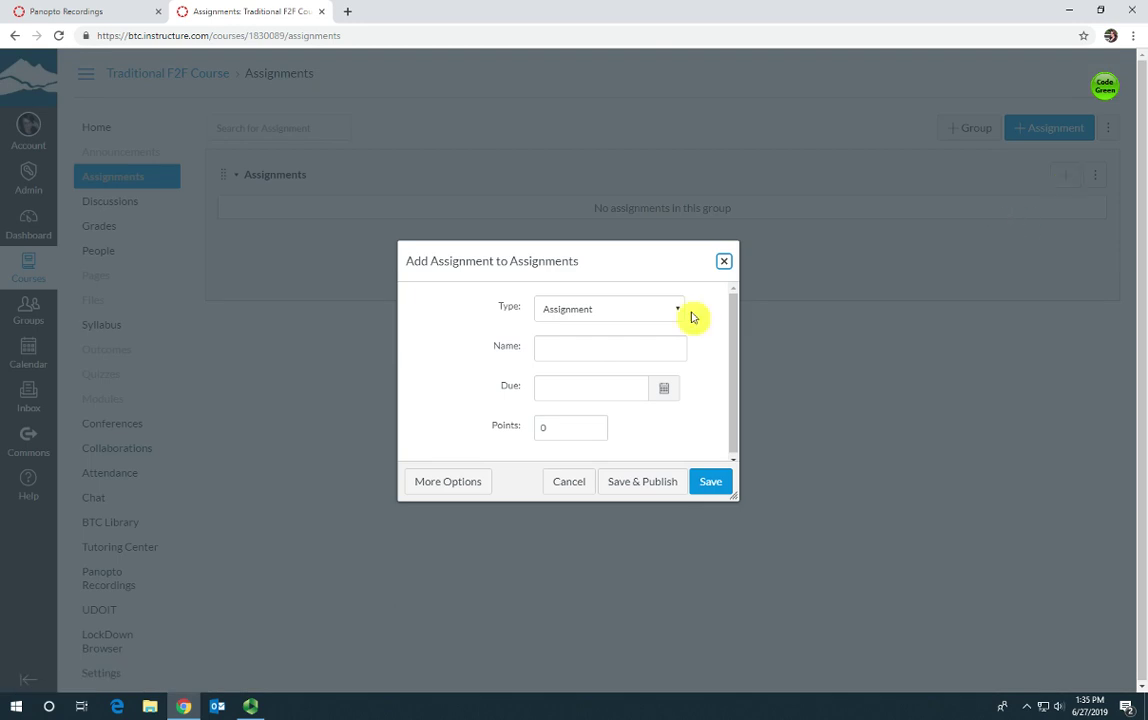
{"action": "left_click", "coordinate": [633, 352]}
{"action": "type", "text": "V"}
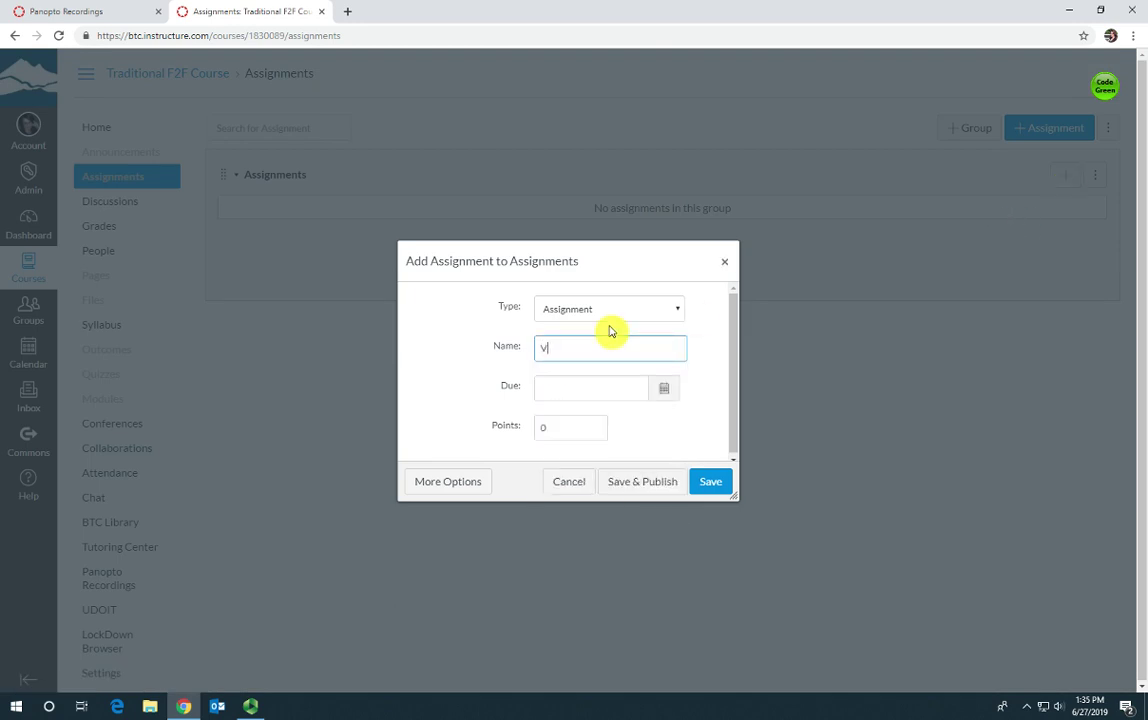
{"action": "type", "text": "ocab"}
{"action": "left_click", "coordinate": [666, 390]}
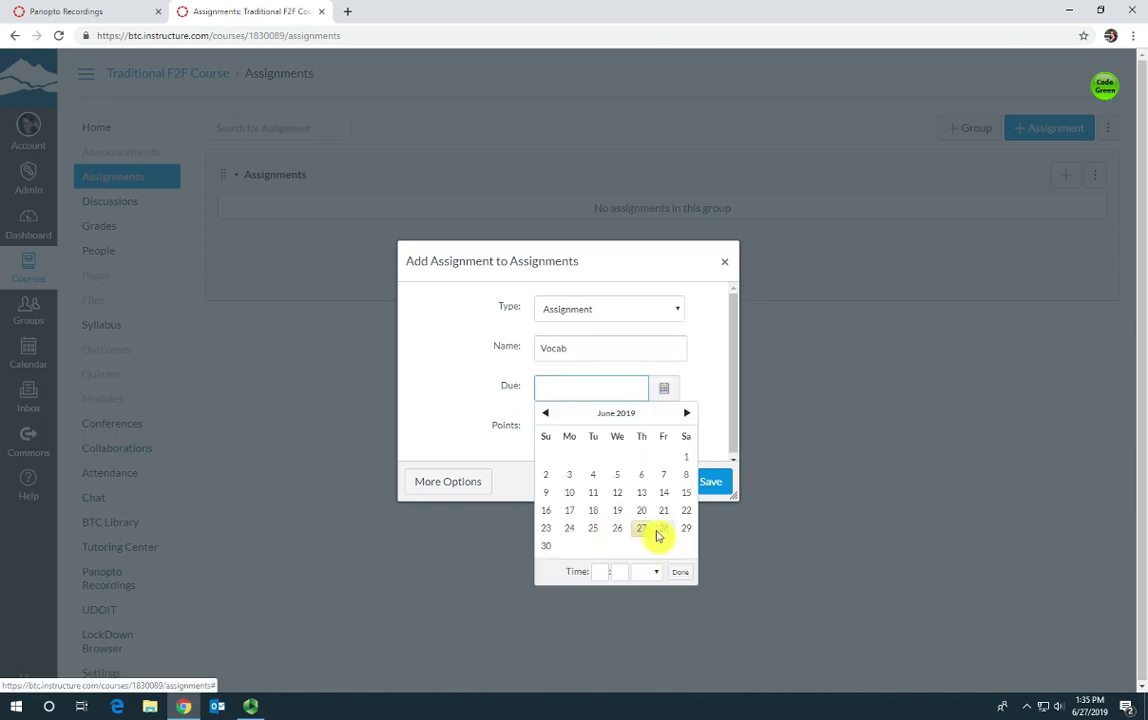
{"action": "left_click", "coordinate": [660, 532]}
{"action": "left_click", "coordinate": [678, 572]}
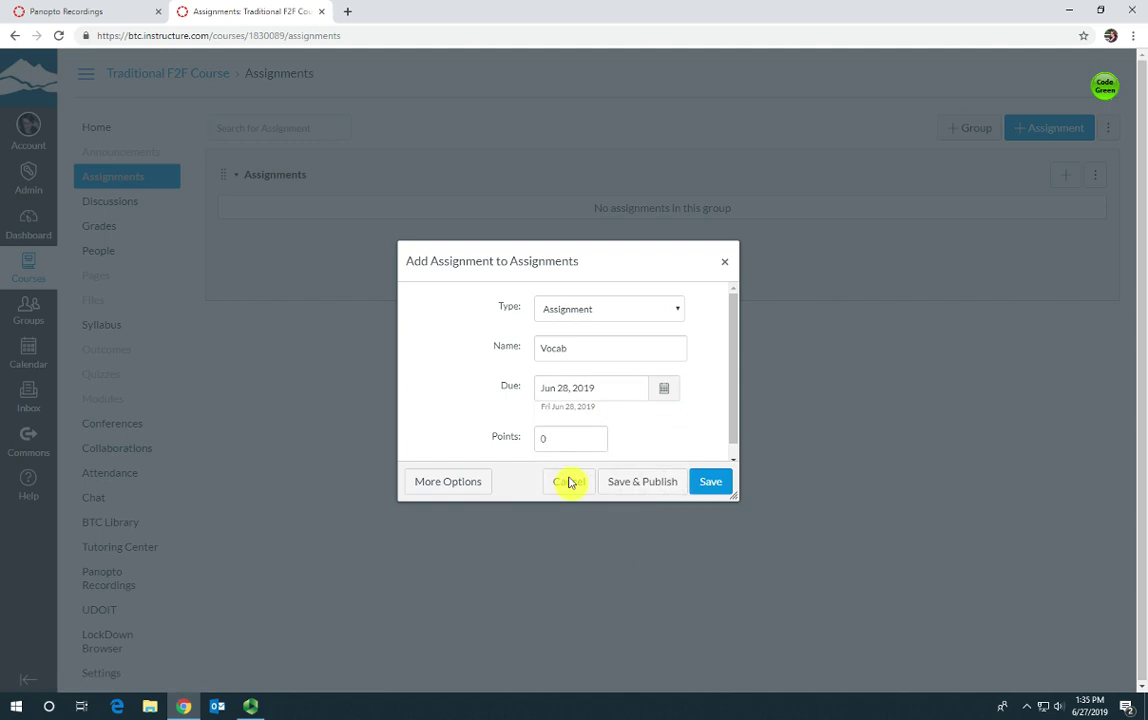
{"action": "left_click", "coordinate": [540, 444]}
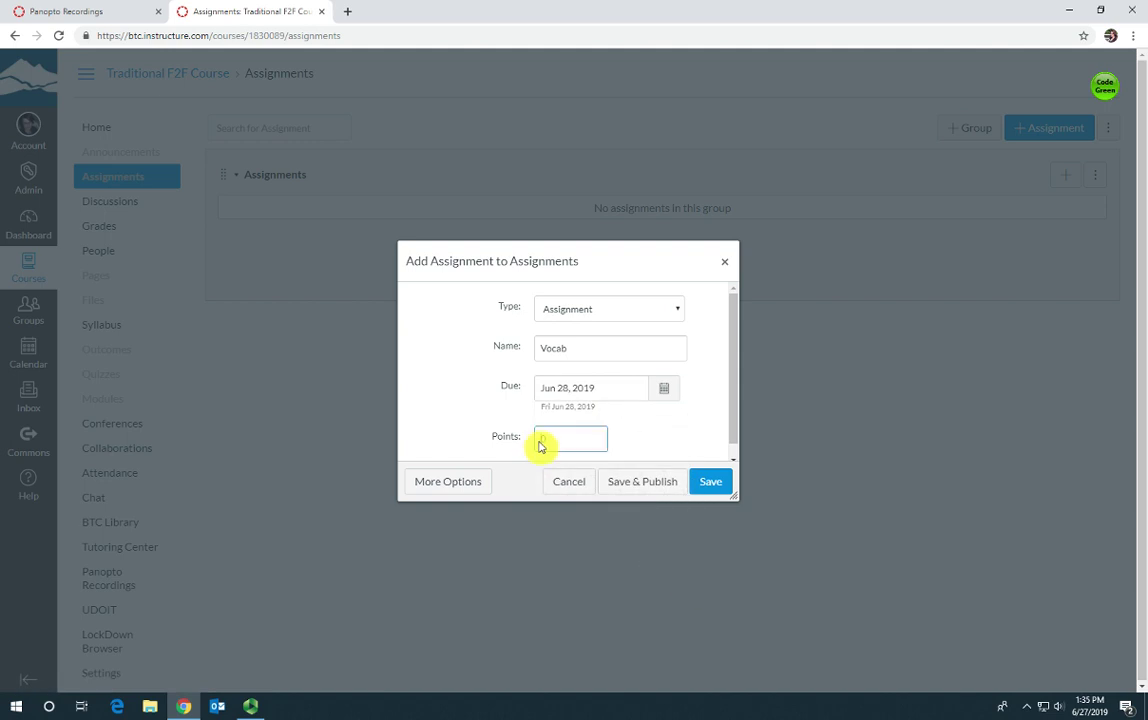
{"action": "type", "text": "20"}
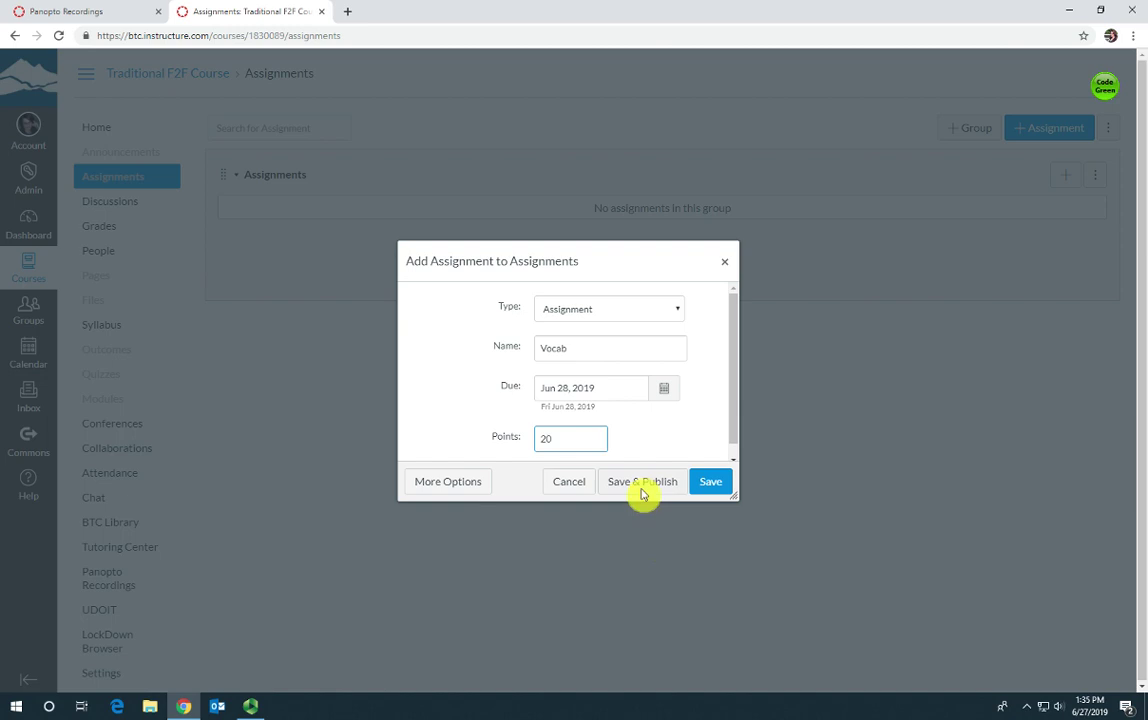
{"action": "left_click", "coordinate": [642, 487]}
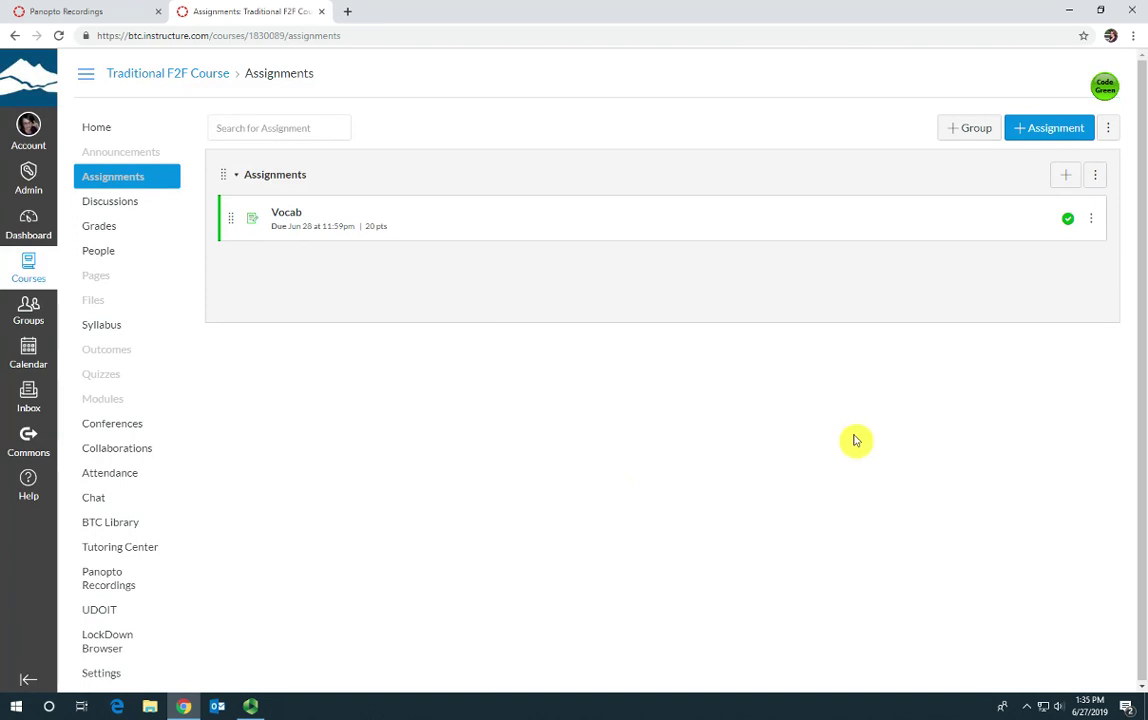
Step: Create and publish the 'Essay' assignment, due Jun 28, worth 50 points
{"action": "left_click", "coordinate": [1067, 181]}
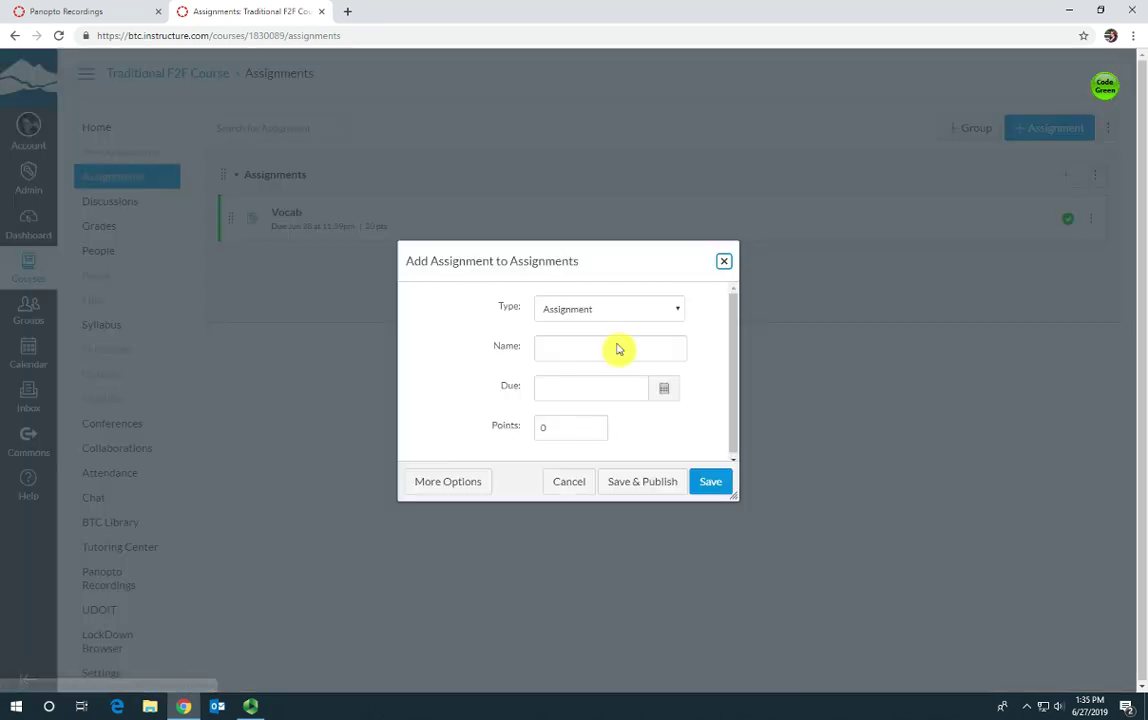
{"action": "left_click", "coordinate": [603, 358]}
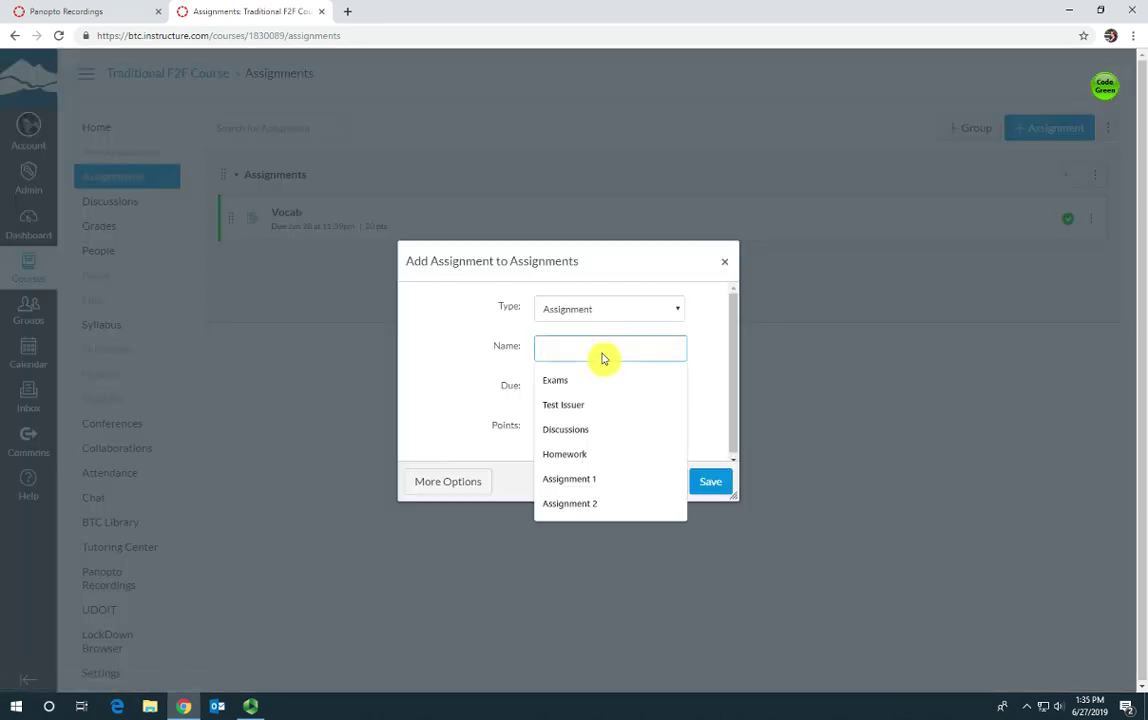
{"action": "type", "text": "Essay"}
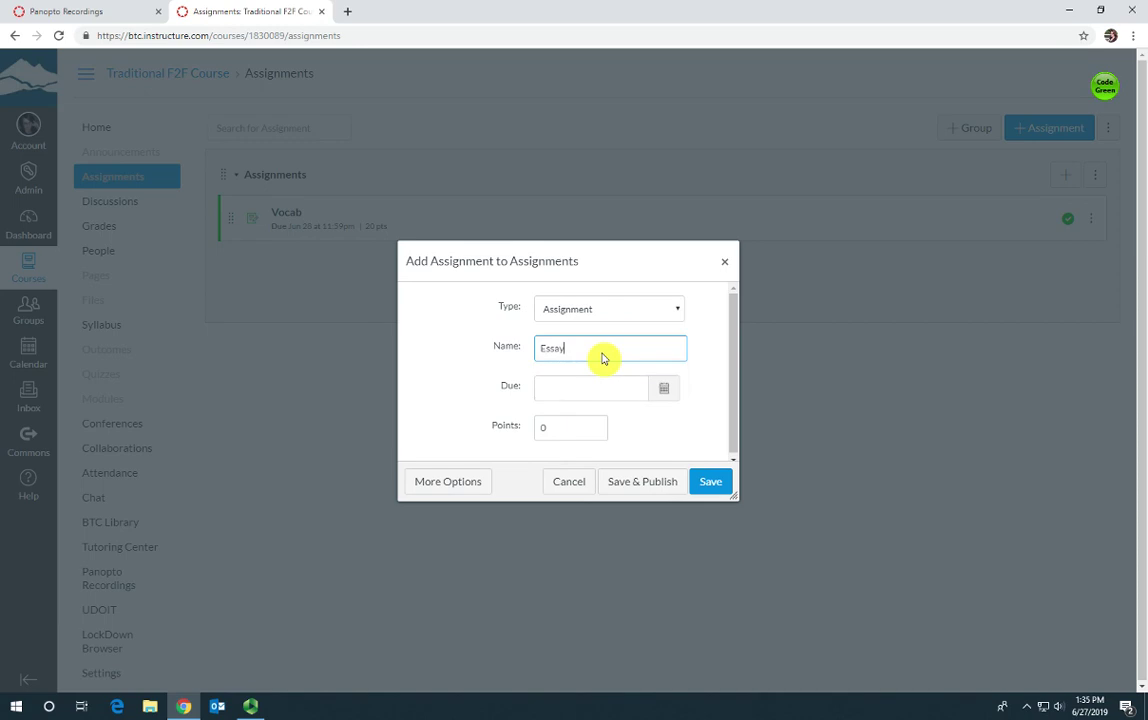
{"action": "left_click", "coordinate": [663, 390]}
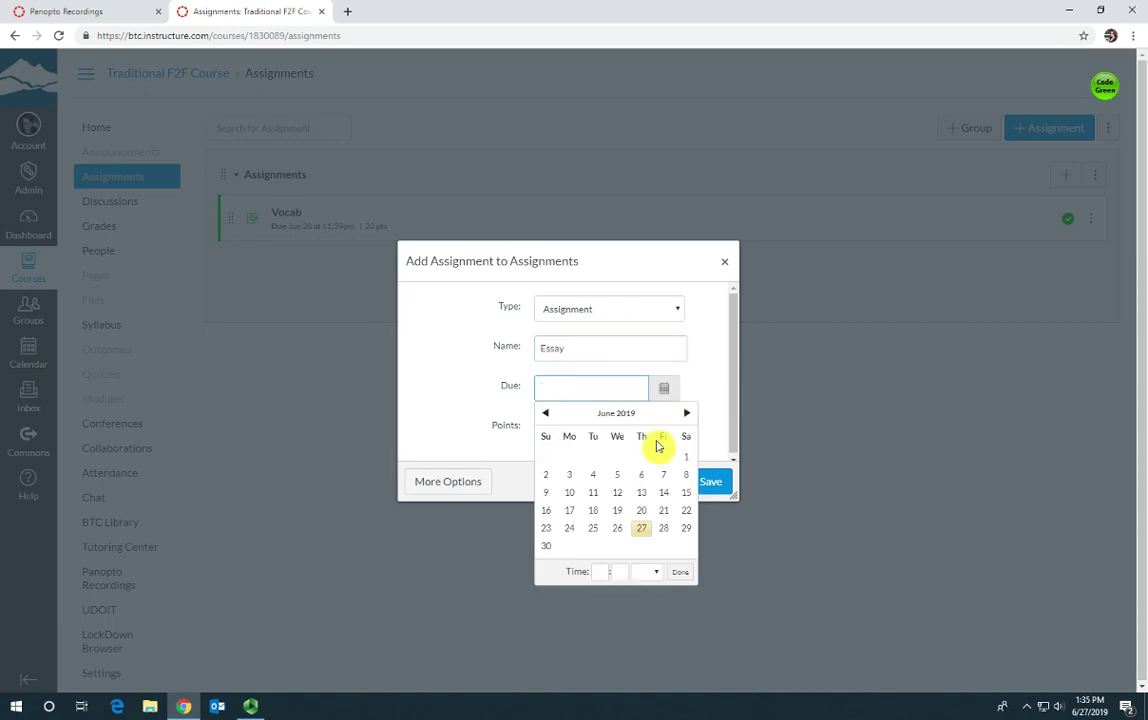
{"action": "left_click", "coordinate": [661, 531]}
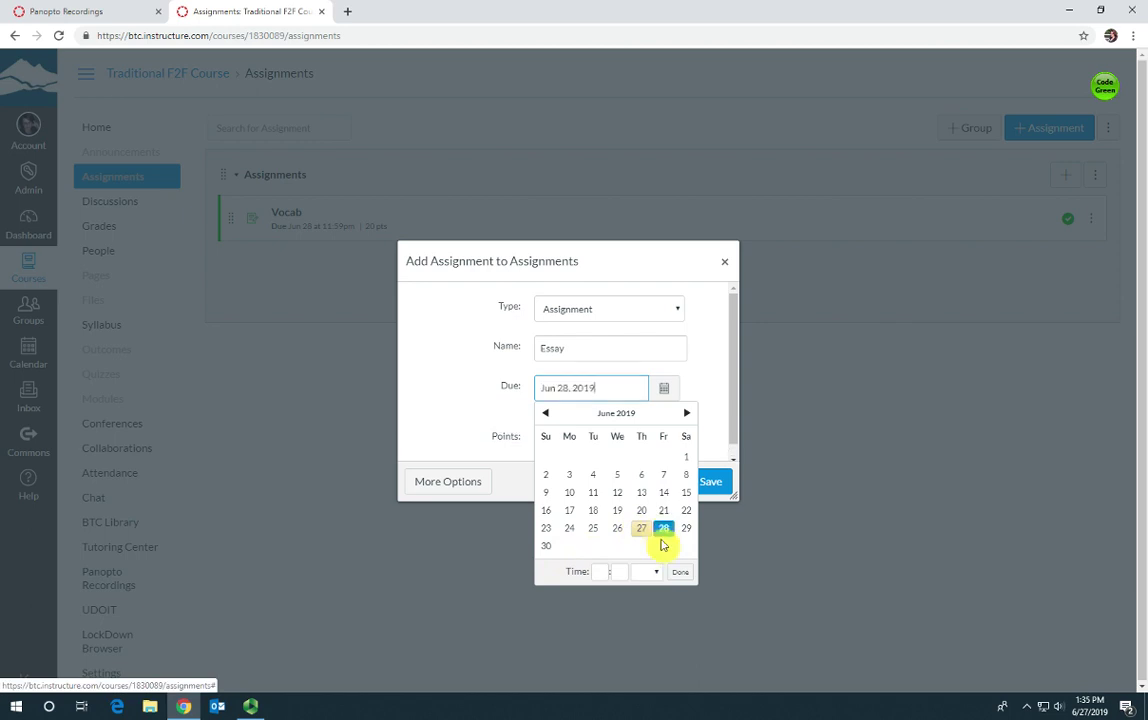
{"action": "left_click", "coordinate": [679, 571]}
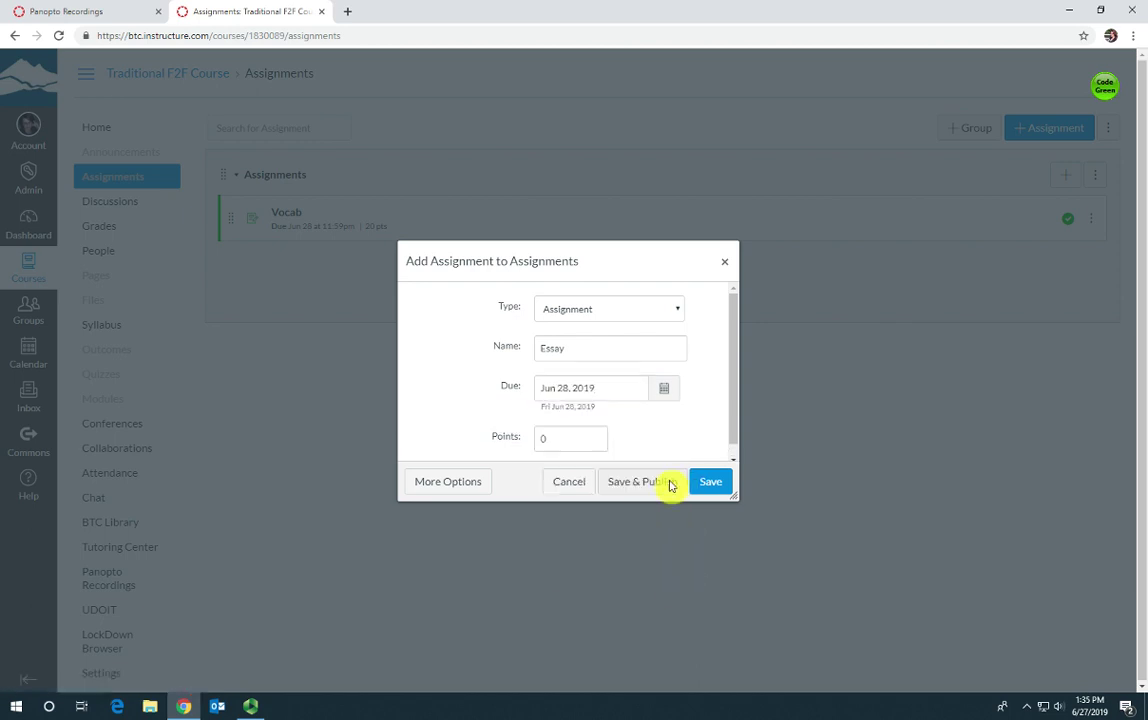
{"action": "left_click", "coordinate": [542, 440]}
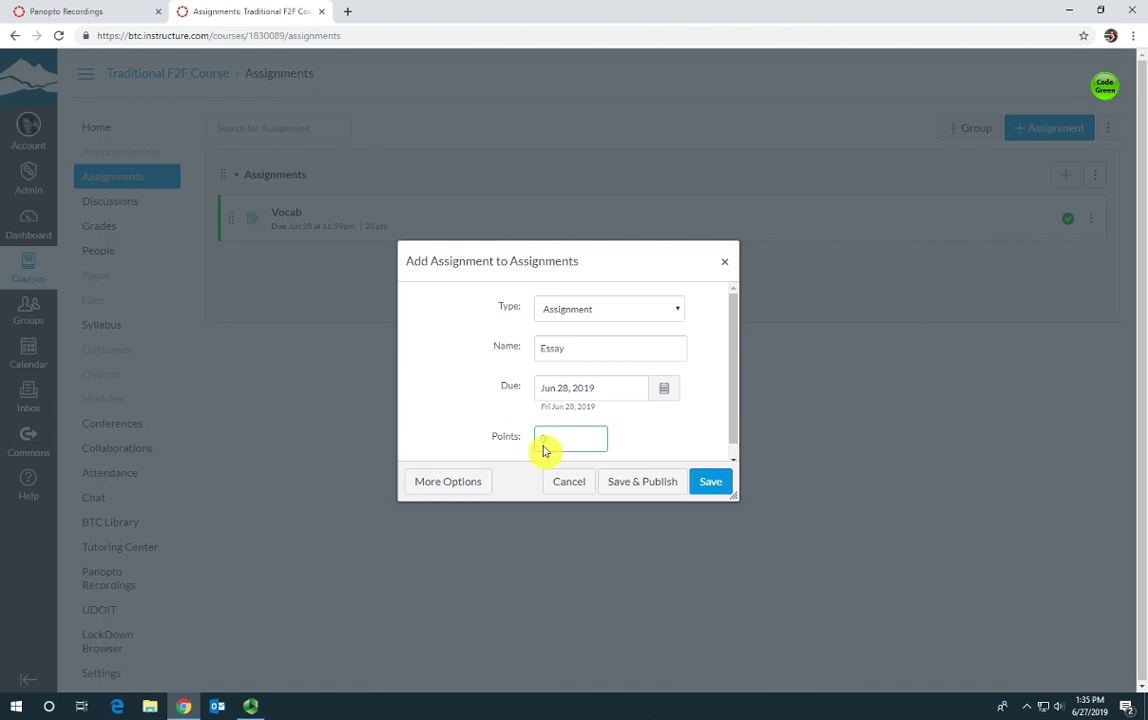
{"action": "type", "text": "50"}
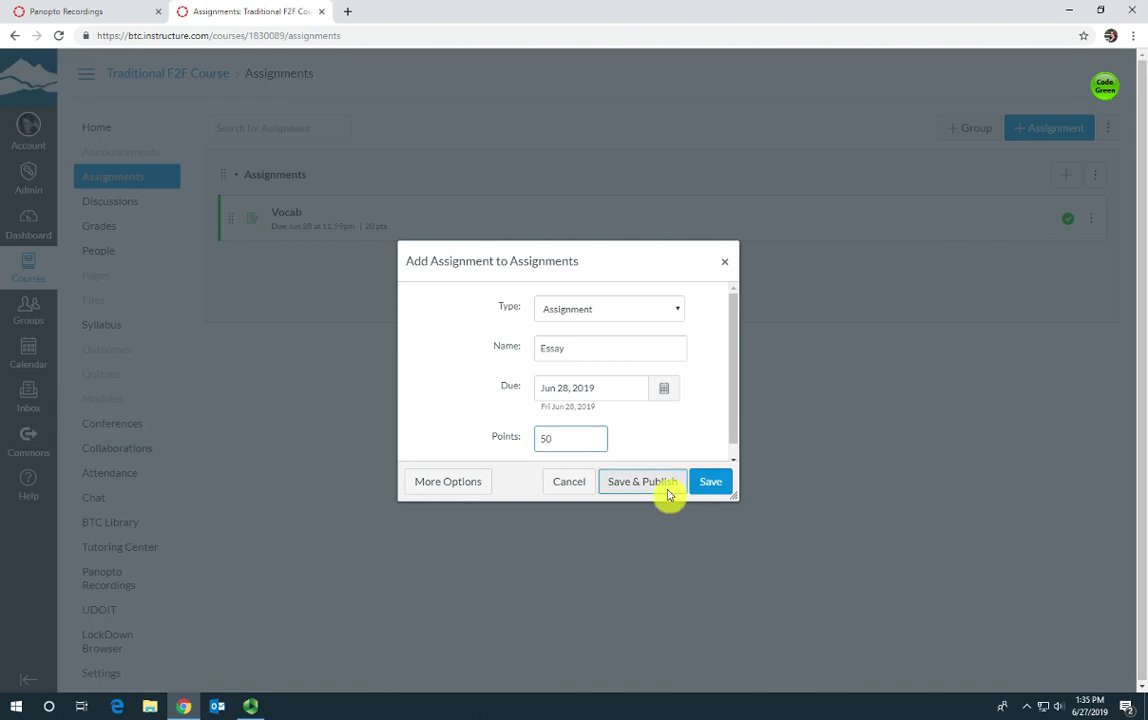
{"action": "left_click", "coordinate": [667, 489]}
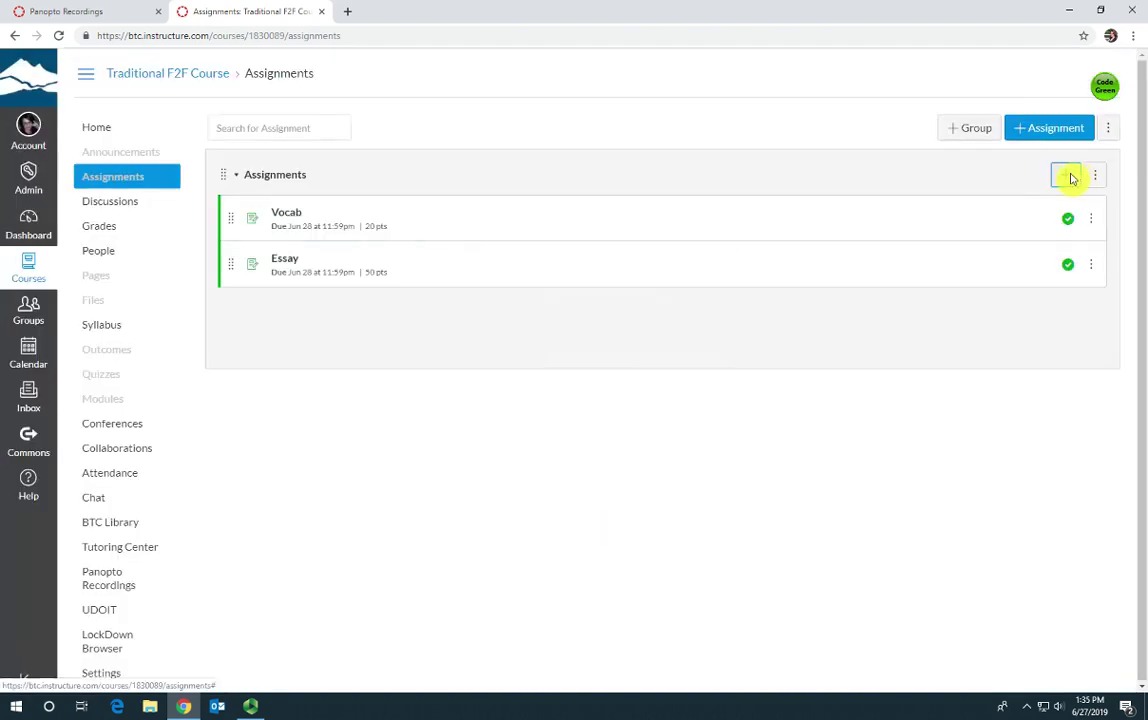
Step: Save an 'Exams' assignment due Jun 28 worth 100 points, unpublished
{"action": "left_click", "coordinate": [1066, 176]}
{"action": "left_click", "coordinate": [640, 352]}
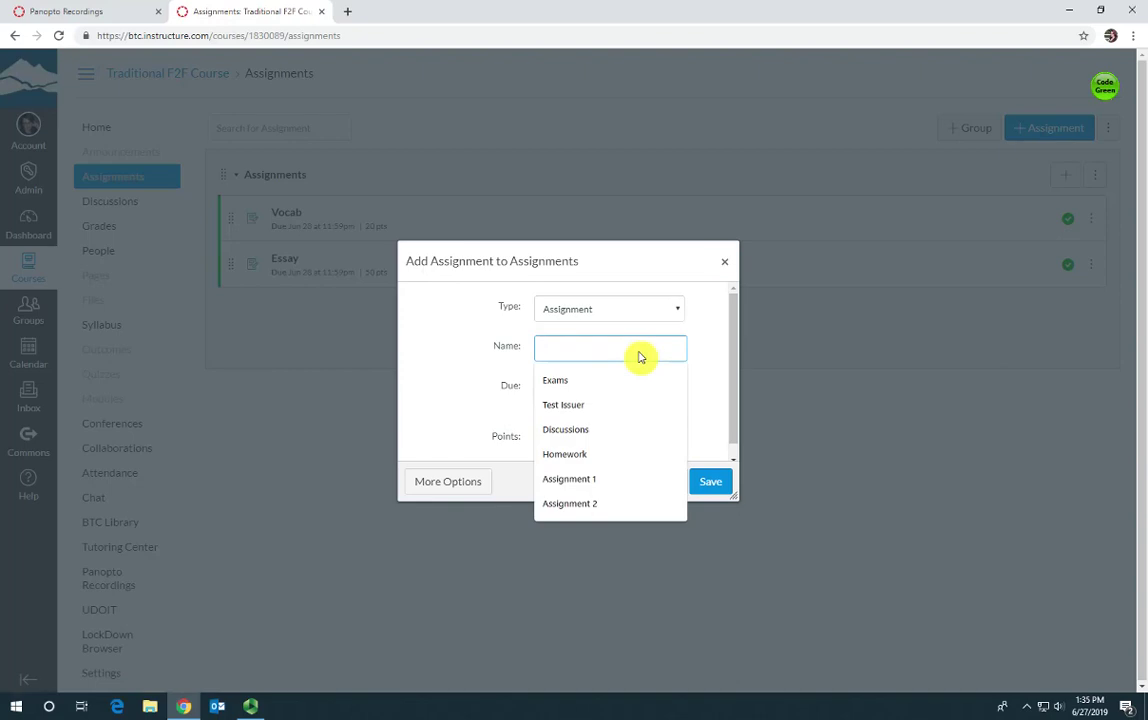
{"action": "type", "text": "Exams"}
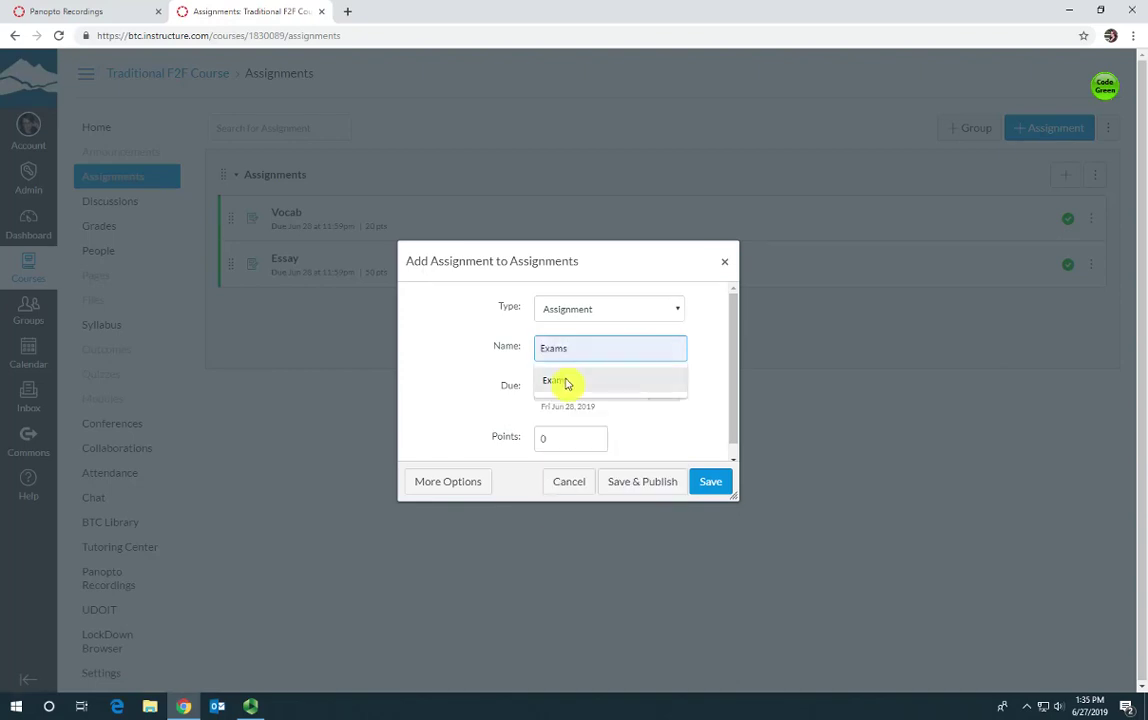
{"action": "left_click", "coordinate": [566, 382]}
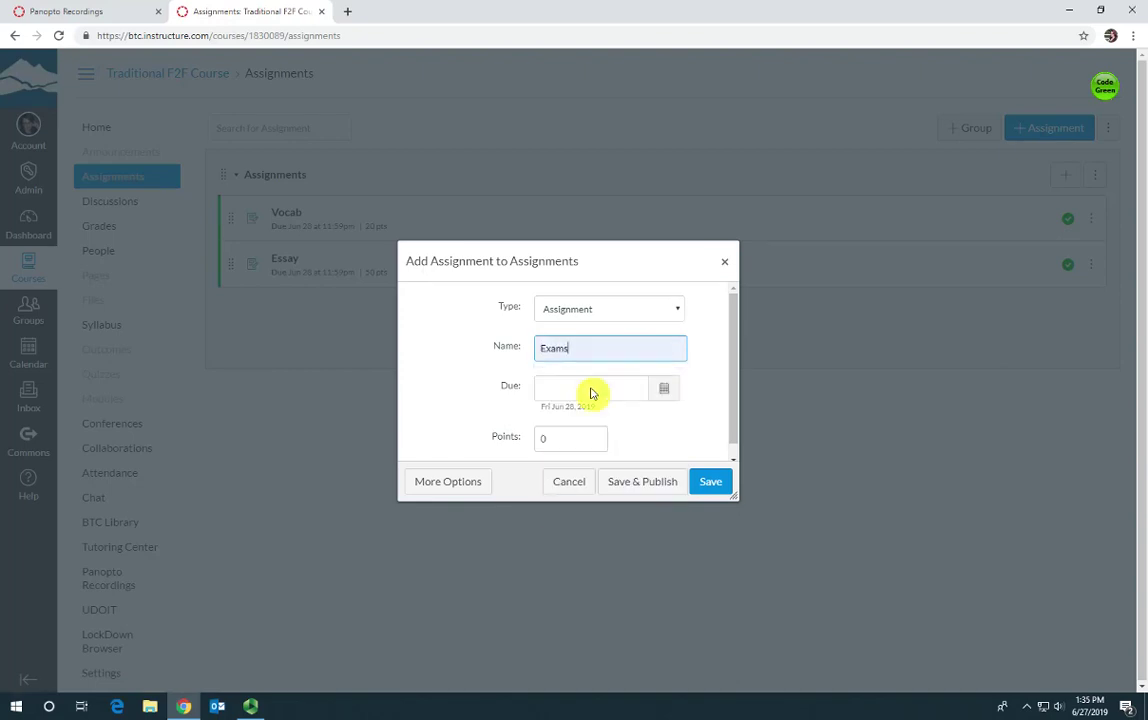
{"action": "left_click", "coordinate": [664, 390]}
{"action": "left_click", "coordinate": [663, 528]}
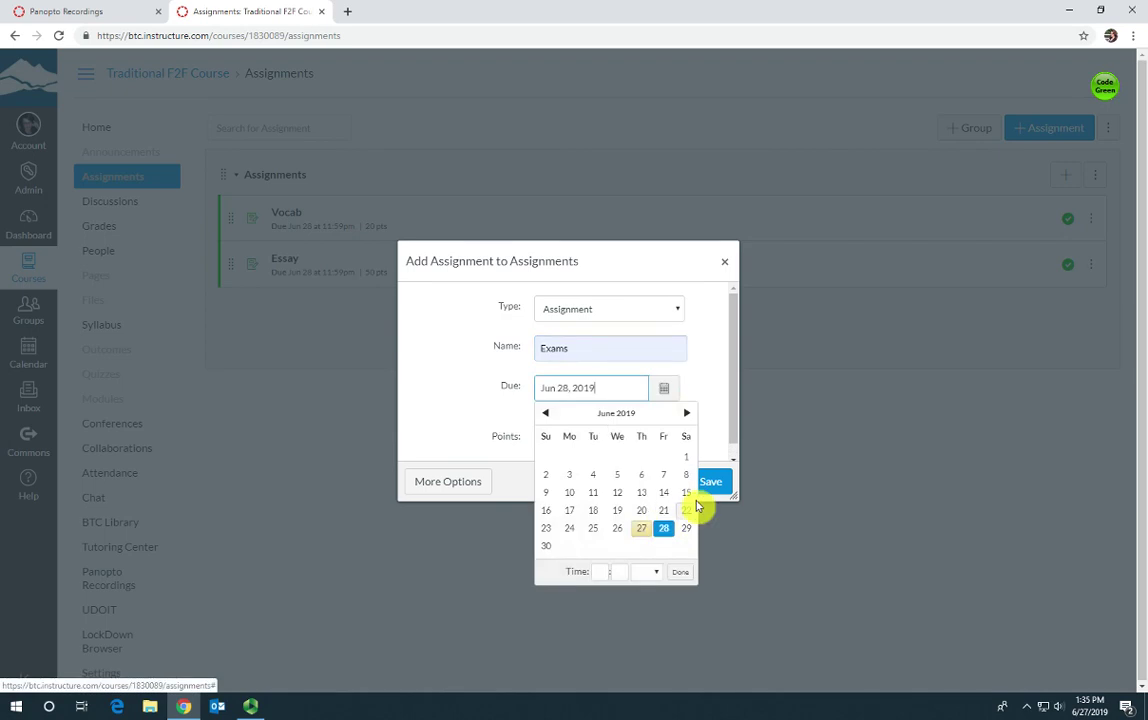
{"action": "left_click", "coordinate": [680, 572]}
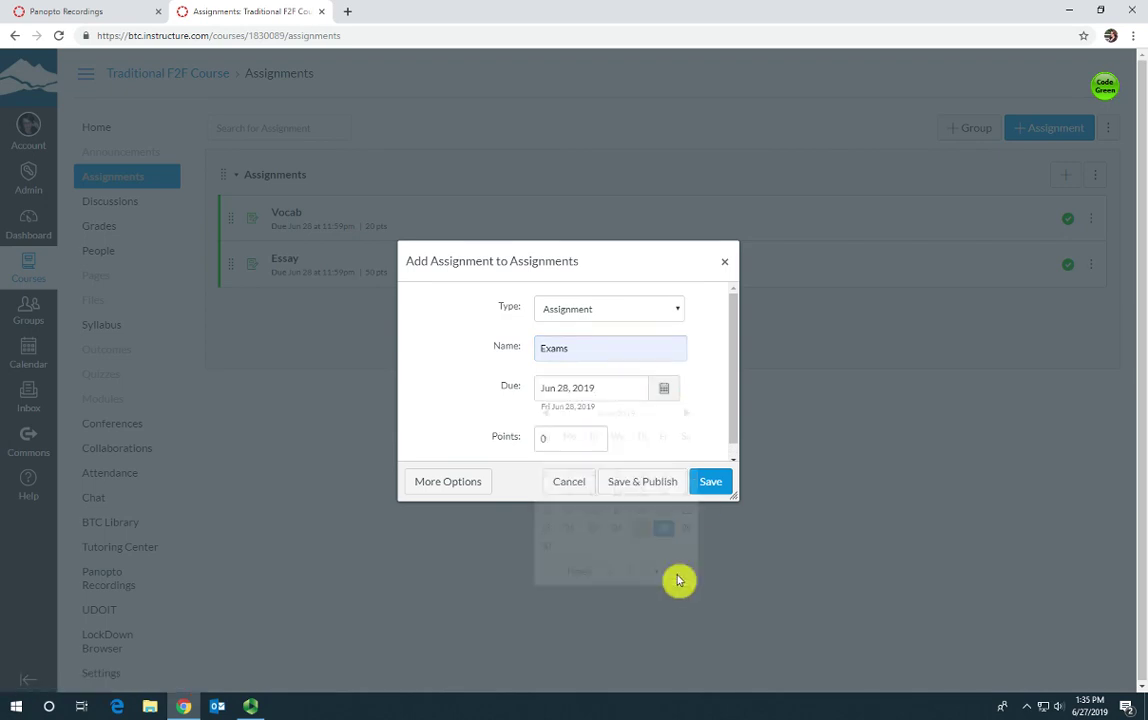
{"action": "left_click", "coordinate": [543, 445]}
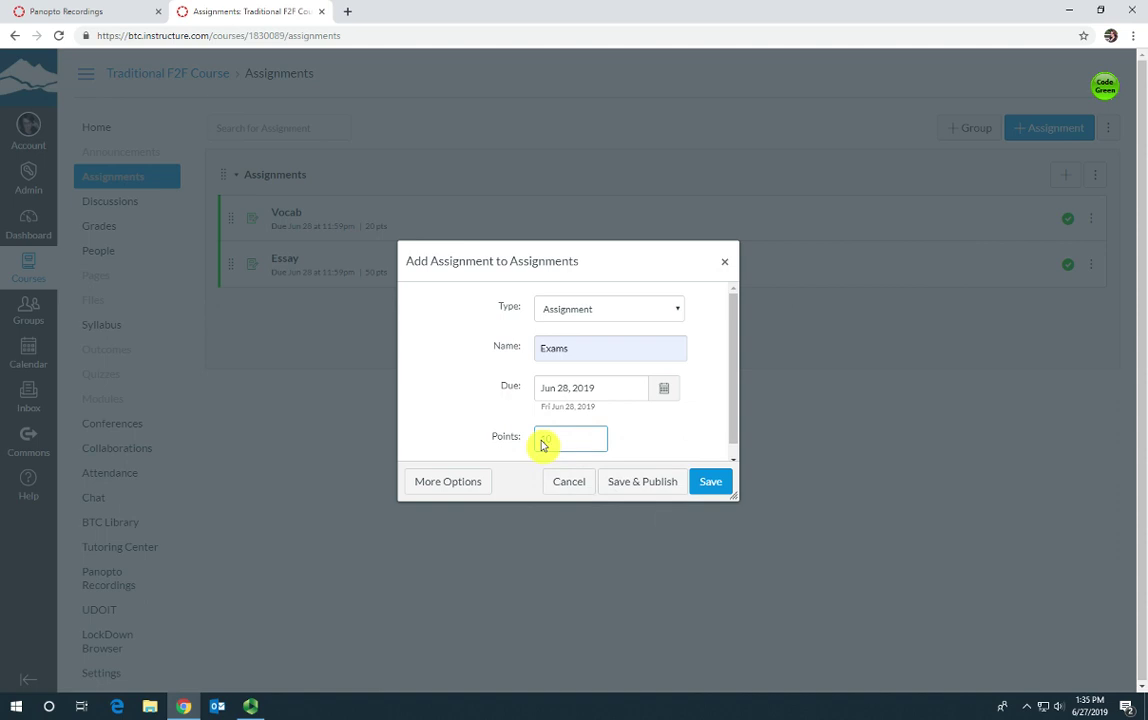
{"action": "type", "text": "1000"}
{"action": "key", "text": "Delete"}
{"action": "left_click", "coordinate": [718, 493]}
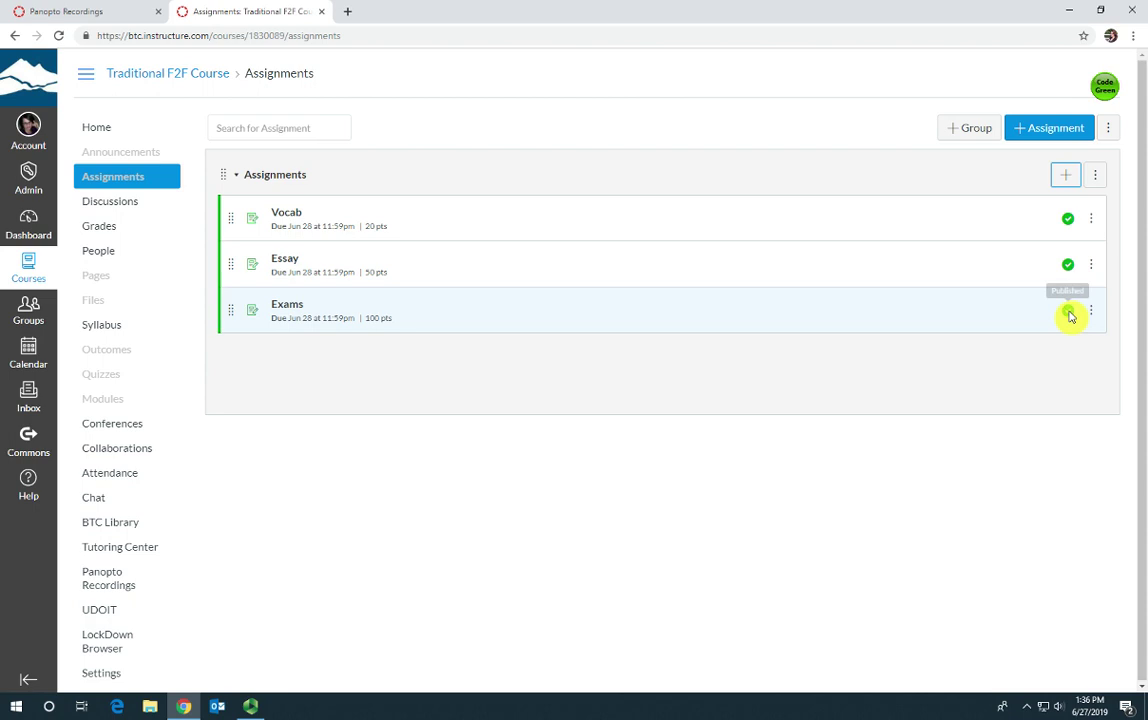
Step: Toggle the Exams row's publish icon to make it published
{"action": "left_click", "coordinate": [1068, 313]}
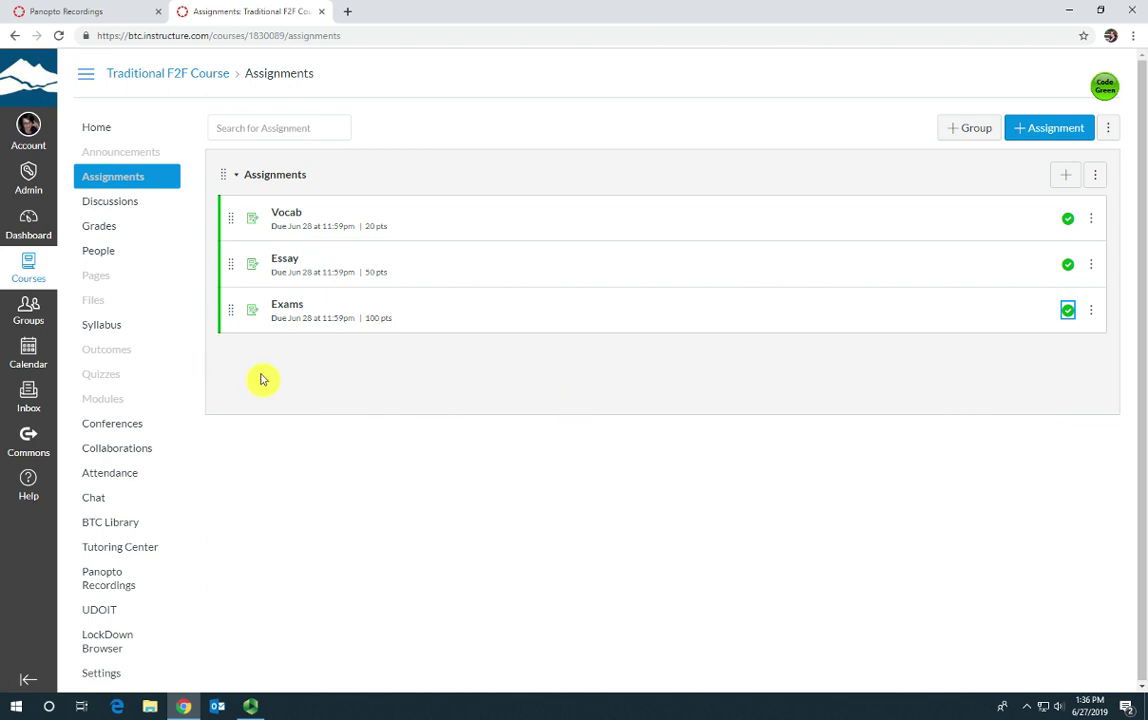
Step: Switch to the Grades view showing Vocab, Essay and Exams columns
{"action": "left_click", "coordinate": [99, 230]}
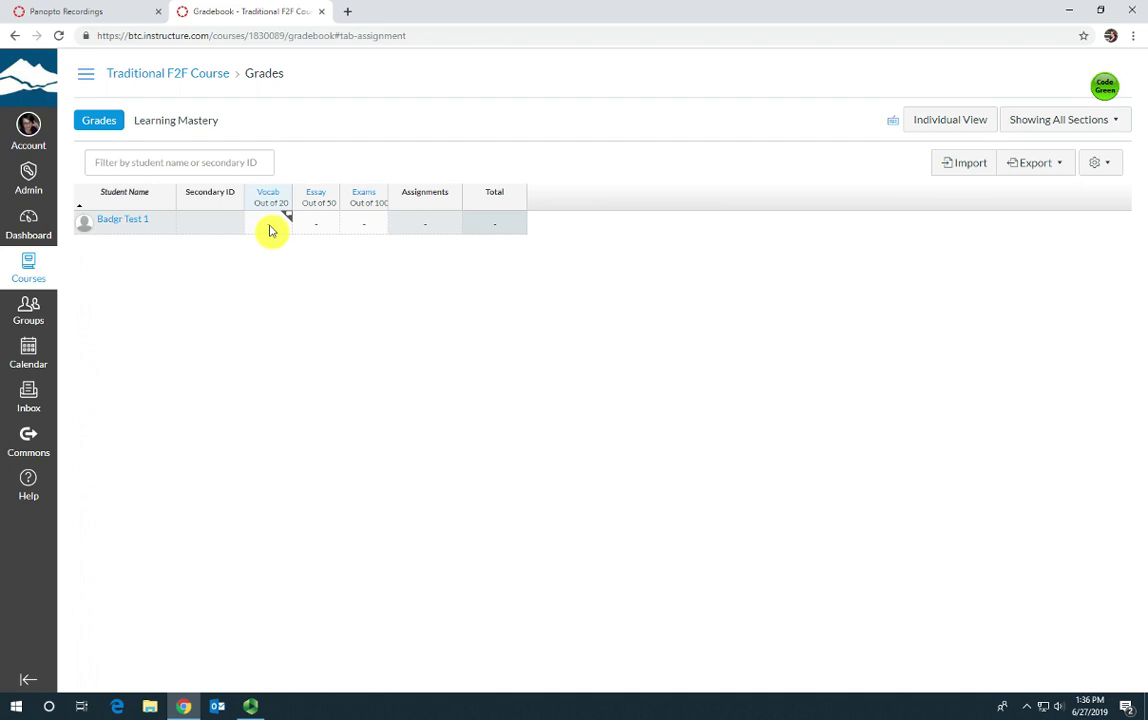
Step: Enter the student's scores: Vocab 20, Essay 45, Exams 87
{"action": "left_click", "coordinate": [269, 231]}
{"action": "type", "text": "20"}
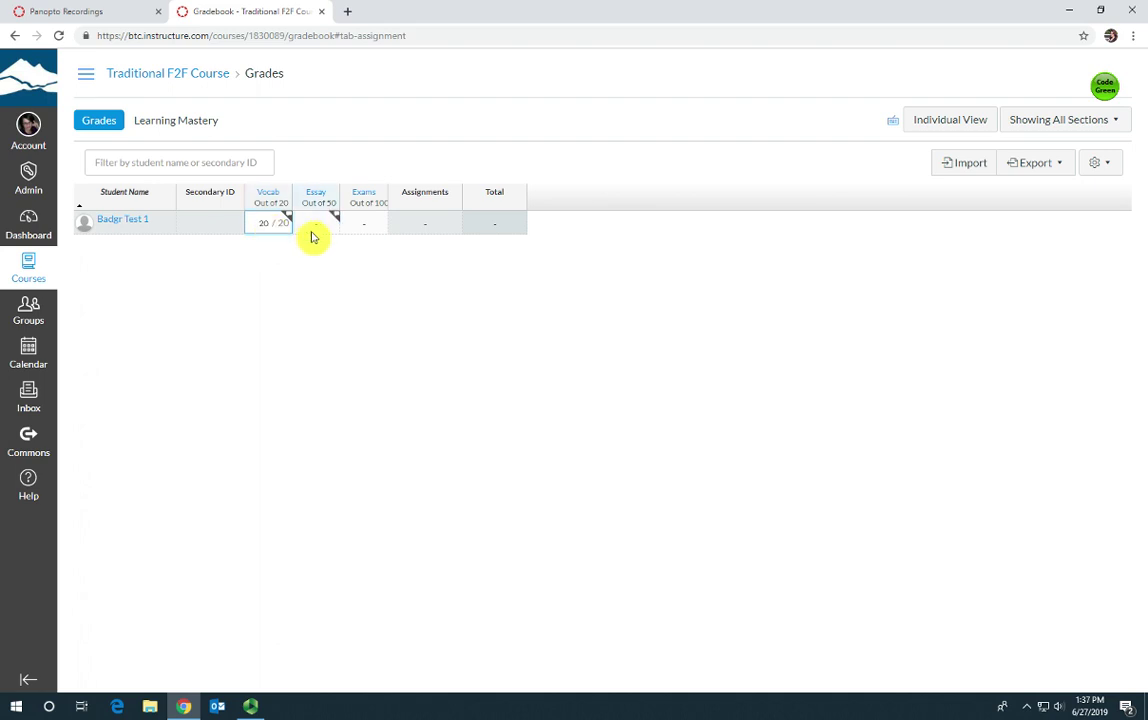
{"action": "left_click", "coordinate": [314, 232]}
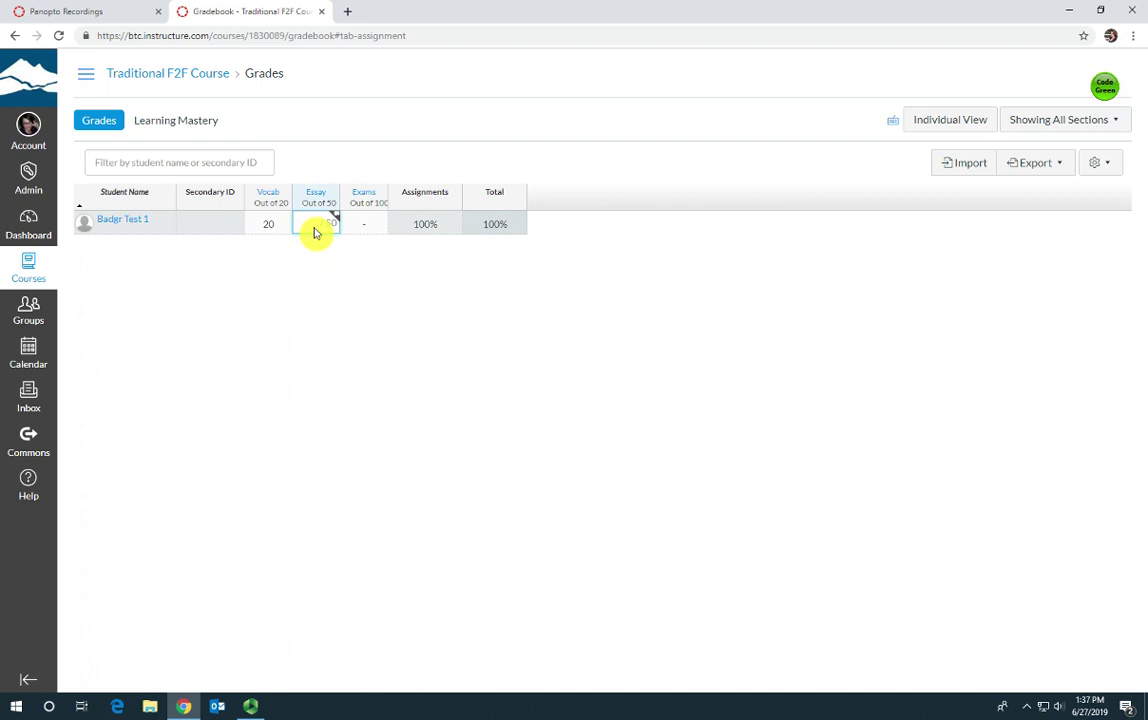
{"action": "type", "text": "45"}
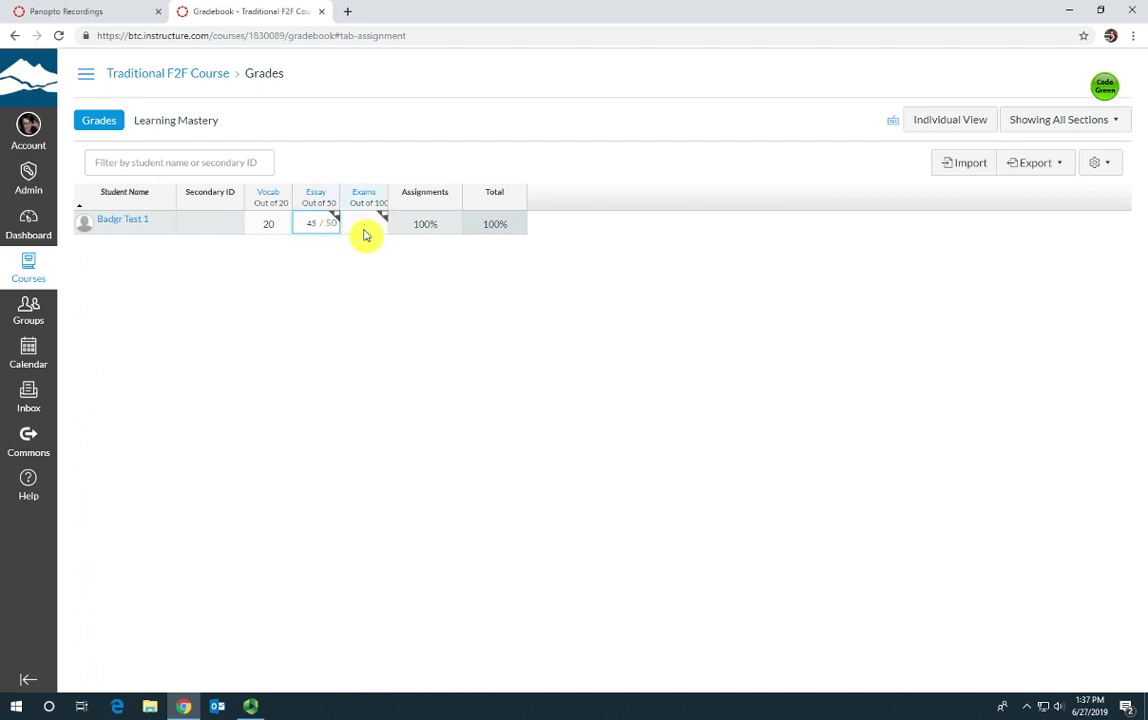
{"action": "left_click", "coordinate": [366, 234]}
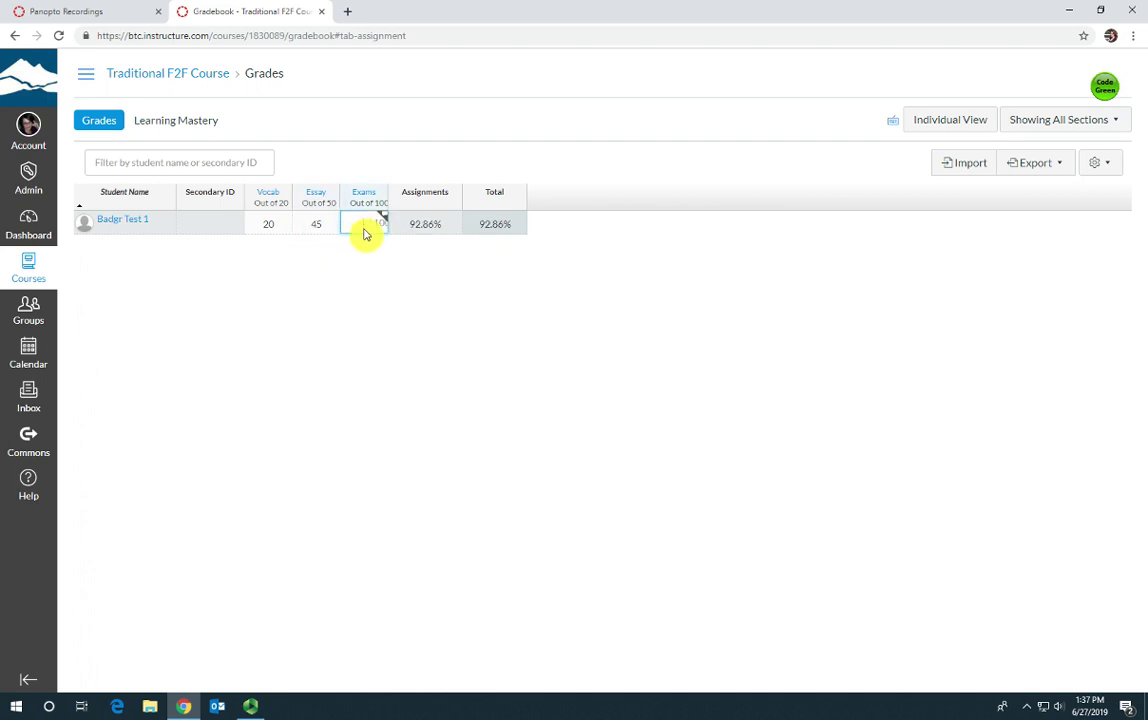
{"action": "type", "text": "87"}
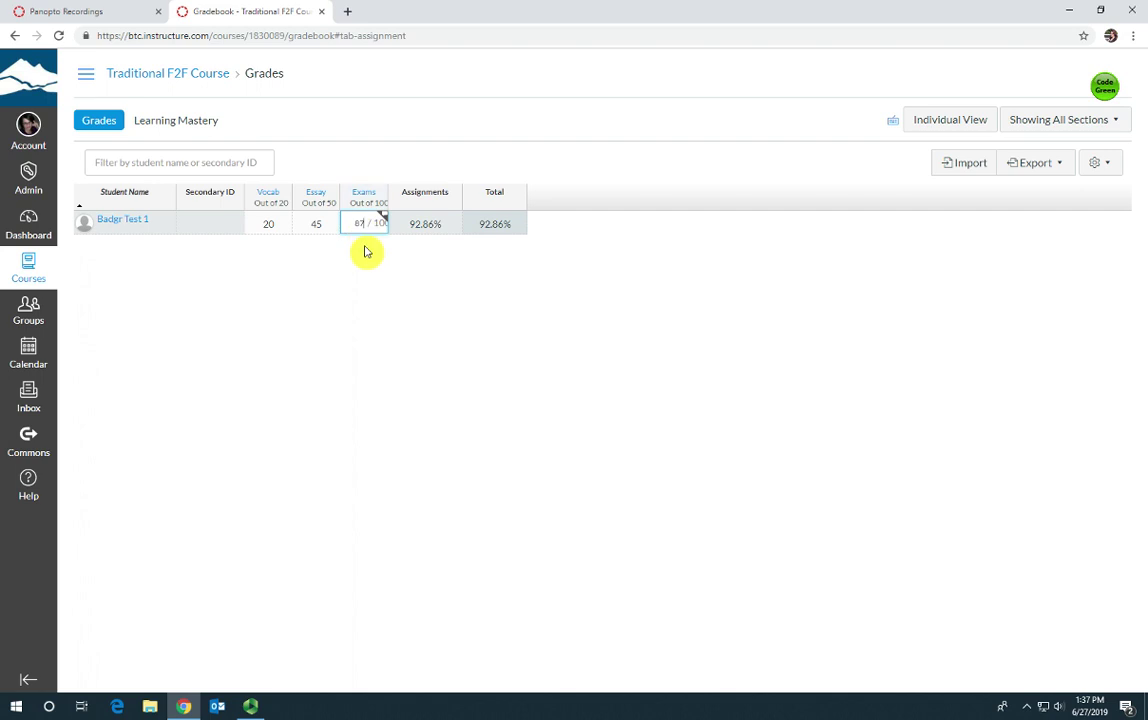